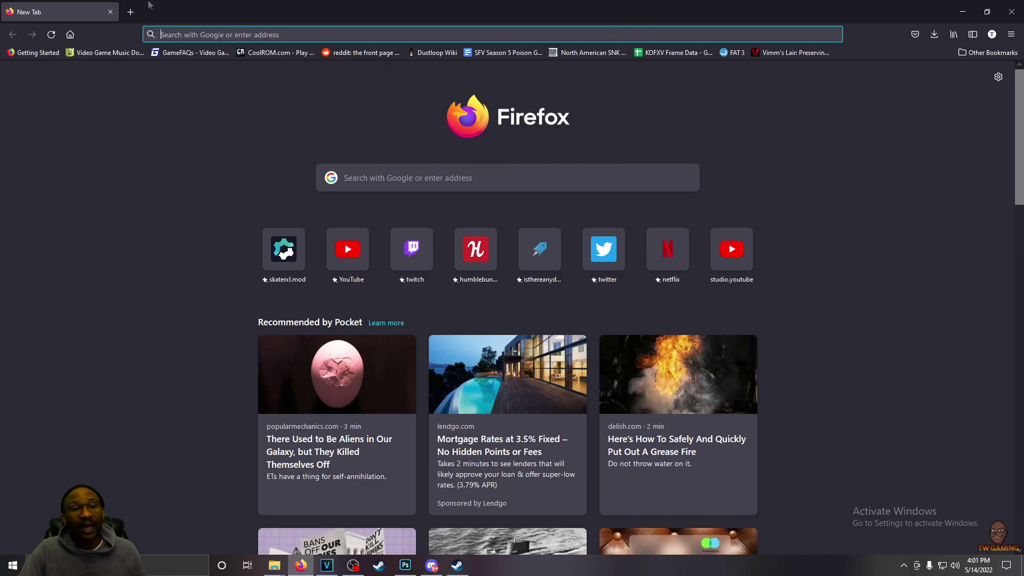
Open the Fightcade website at fightcade.com
{"action": "left_click", "coordinate": [187, 35]}
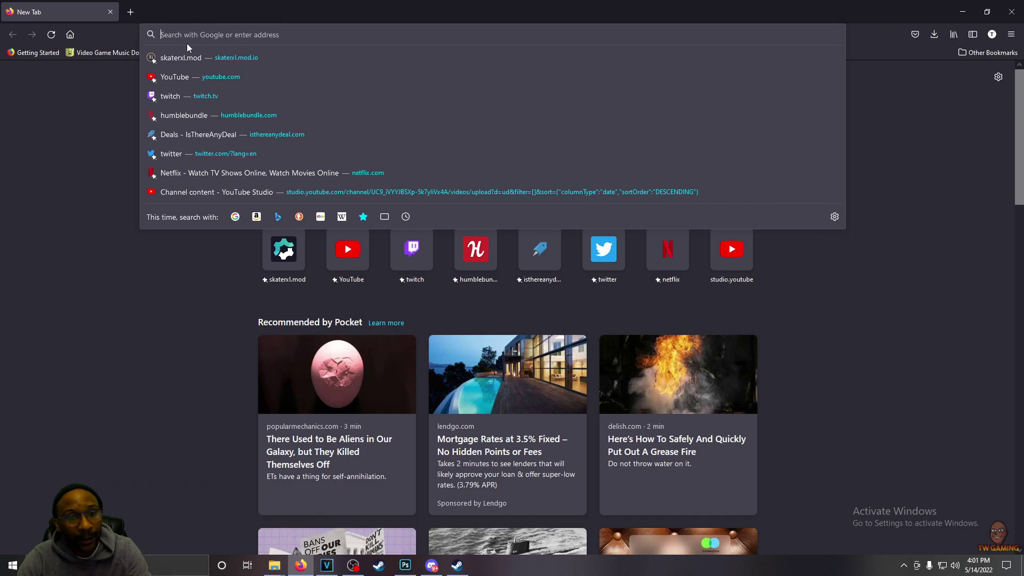
{"action": "type", "text": "fightcad"}
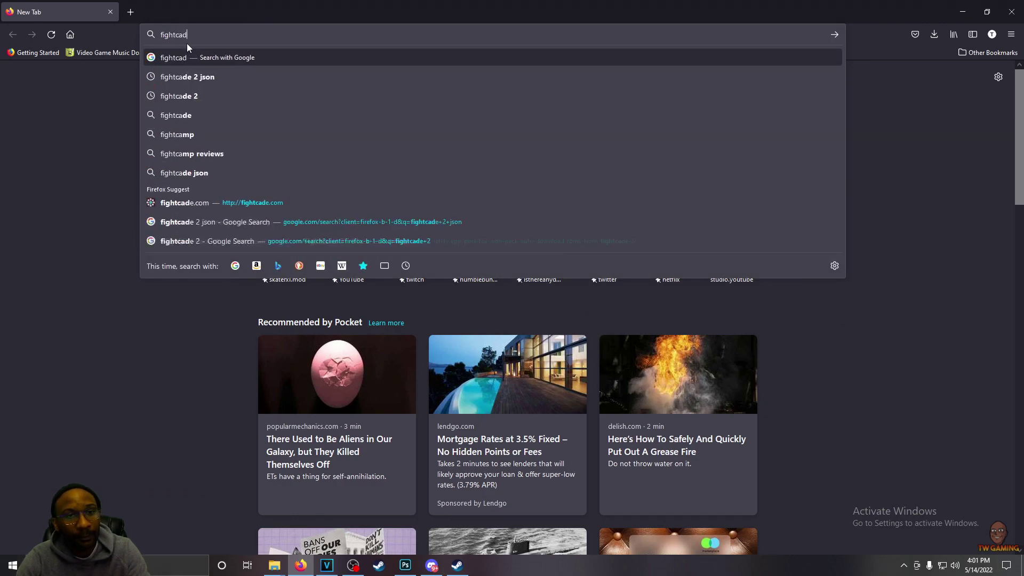
{"action": "type", "text": "e.com"}
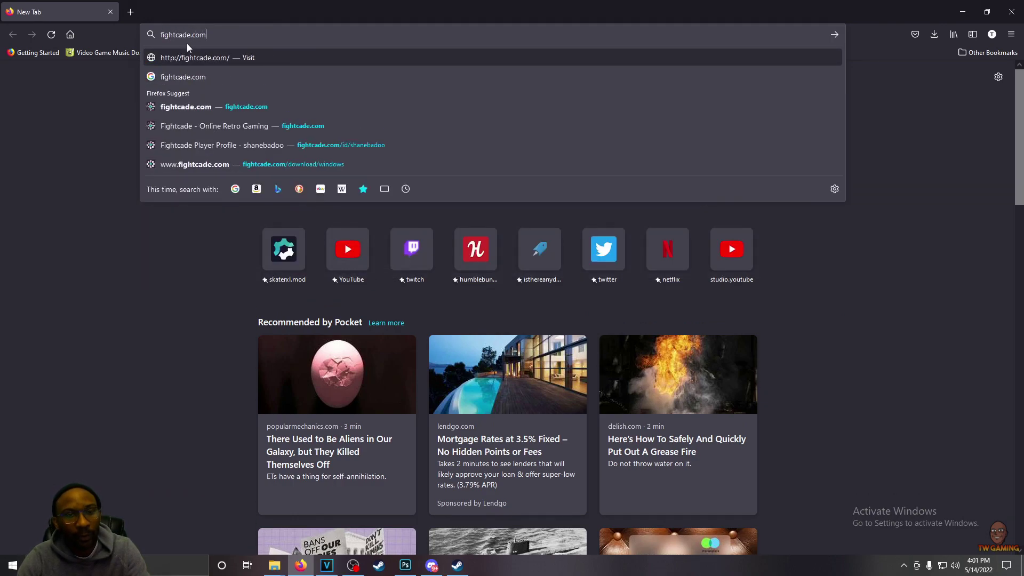
{"action": "key", "text": "Return"}
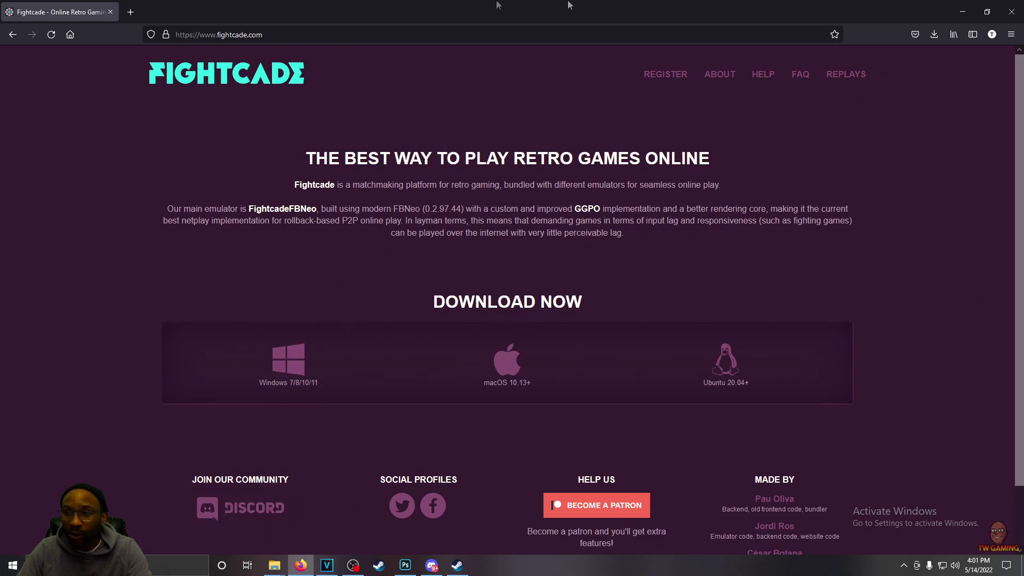
Minimize the browser and open the Fightcade Files folder on the desktop
{"action": "left_click", "coordinate": [962, 12]}
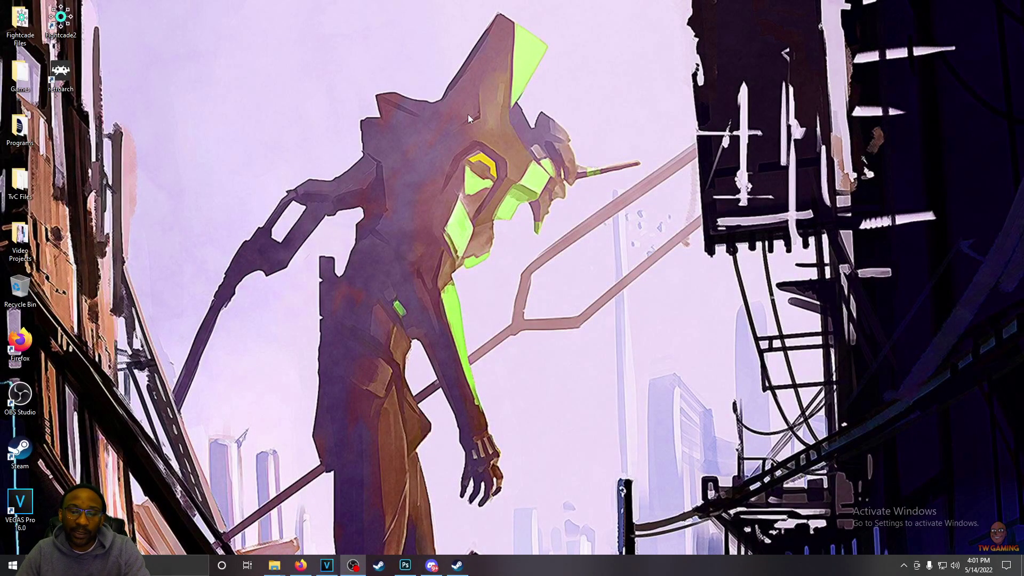
{"action": "double_click", "coordinate": [20, 21]}
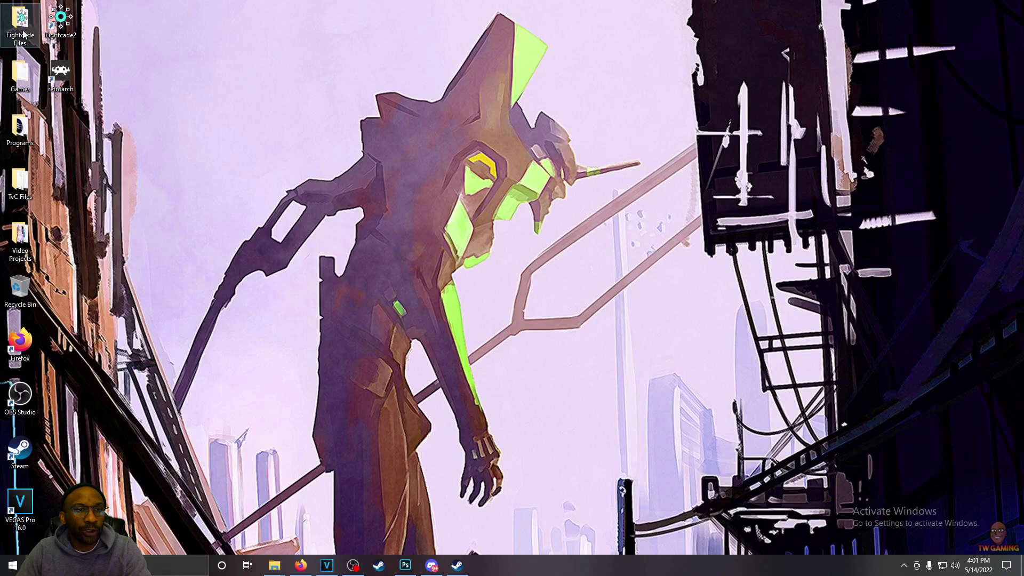
{"action": "left_click", "coordinate": [184, 150]}
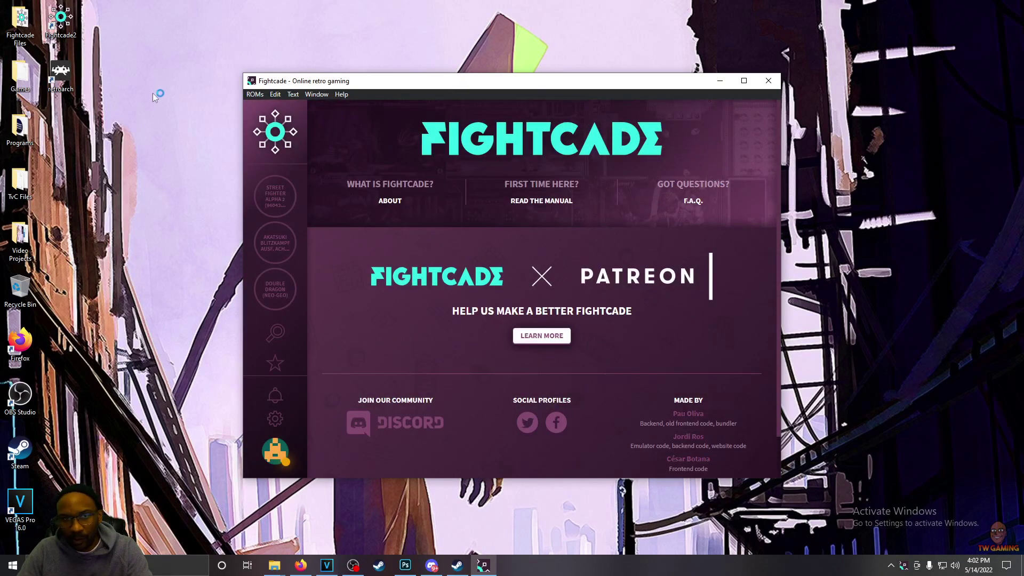
Examine the account and game options in Fightcade's settings, close them and minimize Fightcade
{"action": "left_click", "coordinate": [275, 420]}
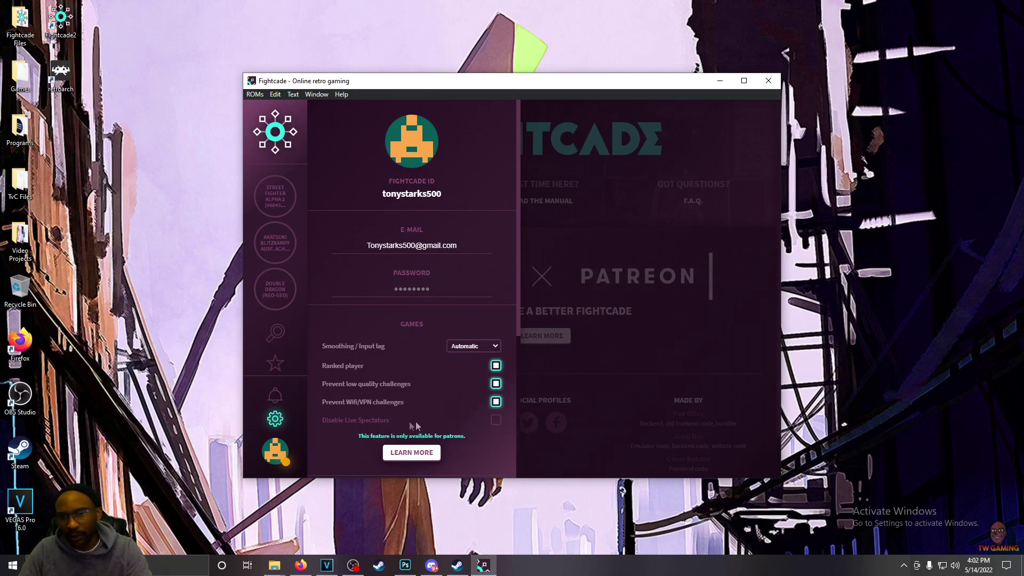
{"action": "left_click", "coordinate": [275, 420]}
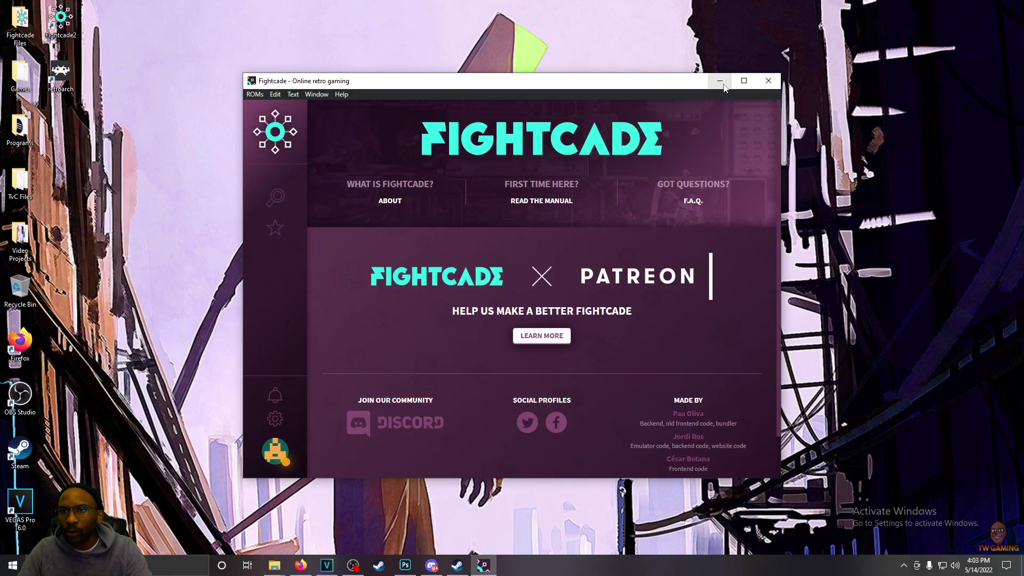
{"action": "left_click", "coordinate": [720, 81]}
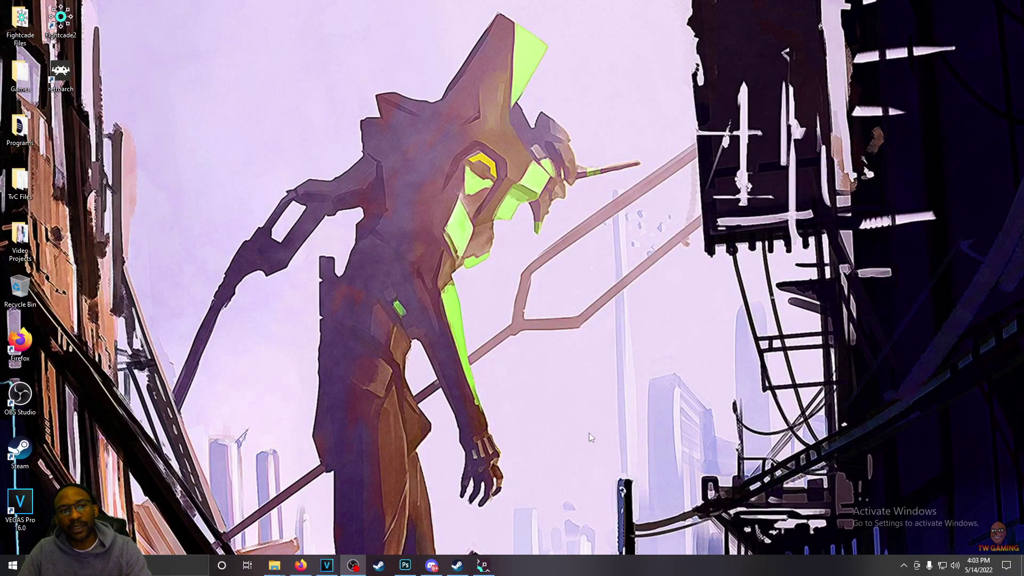
Switch to Firefox, enter "fightcade 2 json" as a search in a new tab, close that tab and minimize the browser
{"action": "left_click", "coordinate": [302, 565]}
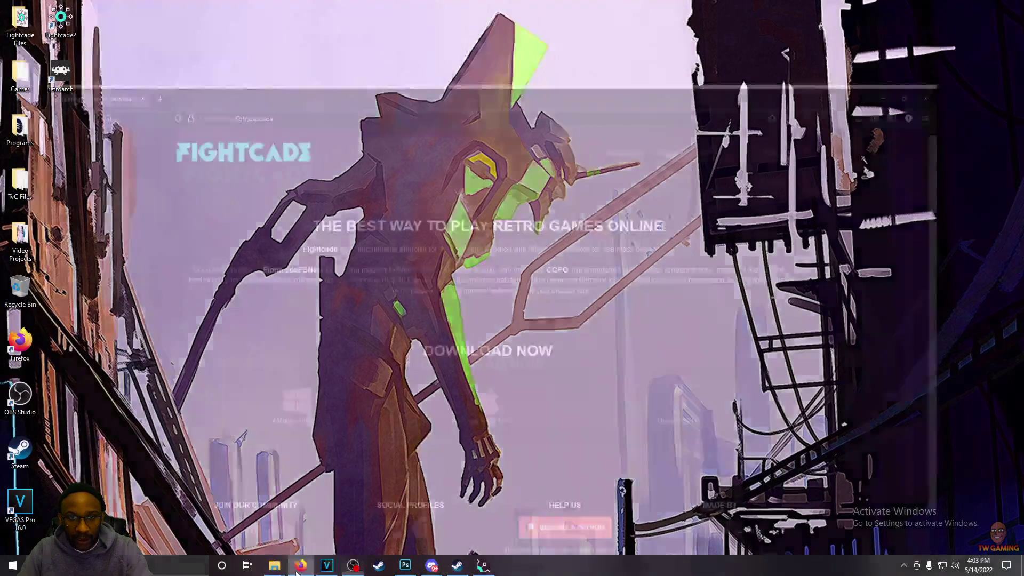
{"action": "left_click", "coordinate": [131, 12]}
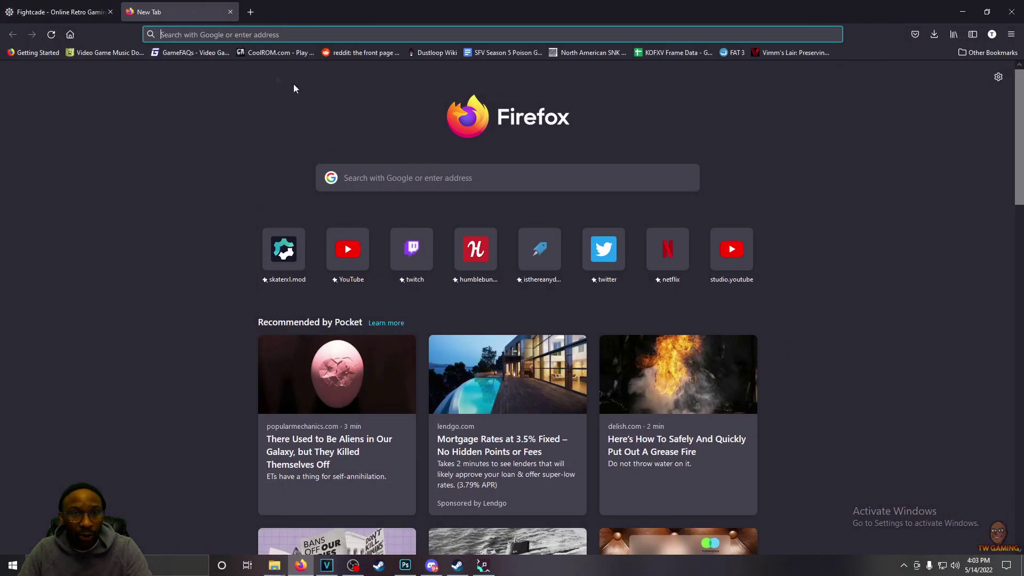
{"action": "left_click", "coordinate": [405, 180]}
{"action": "type", "text": "fightcad"}
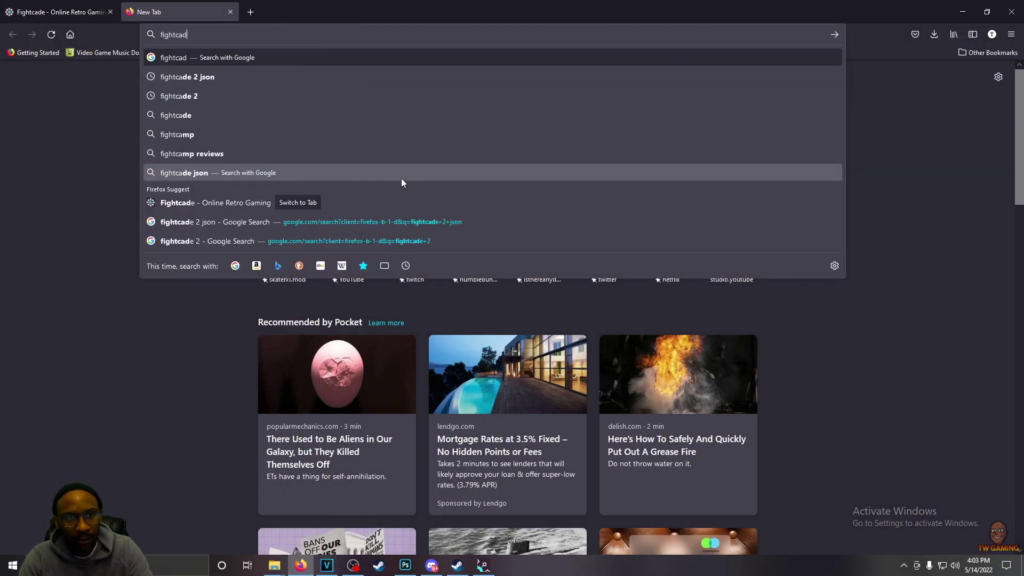
{"action": "type", "text": "e 2 json"}
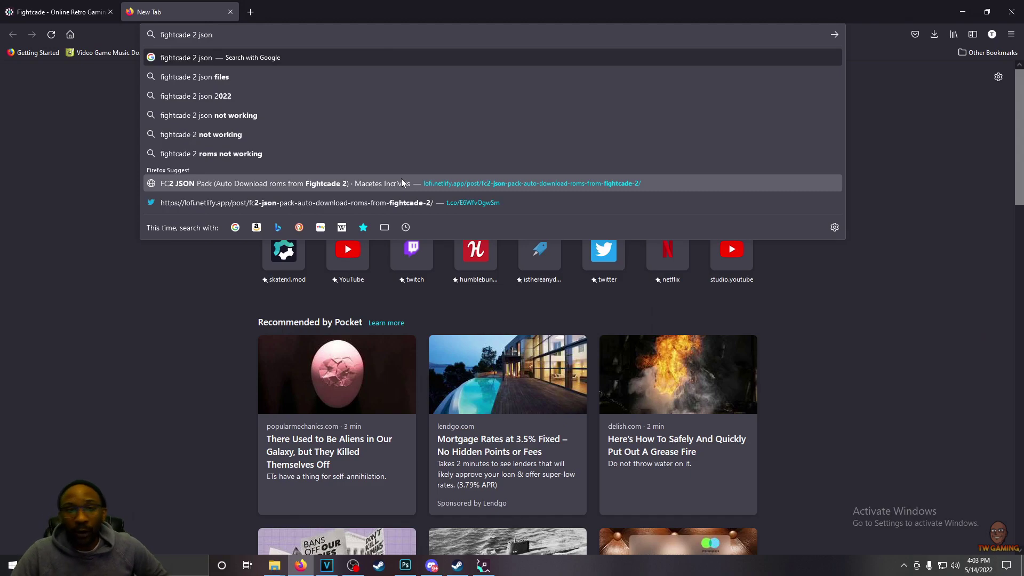
{"action": "left_click", "coordinate": [216, 359]}
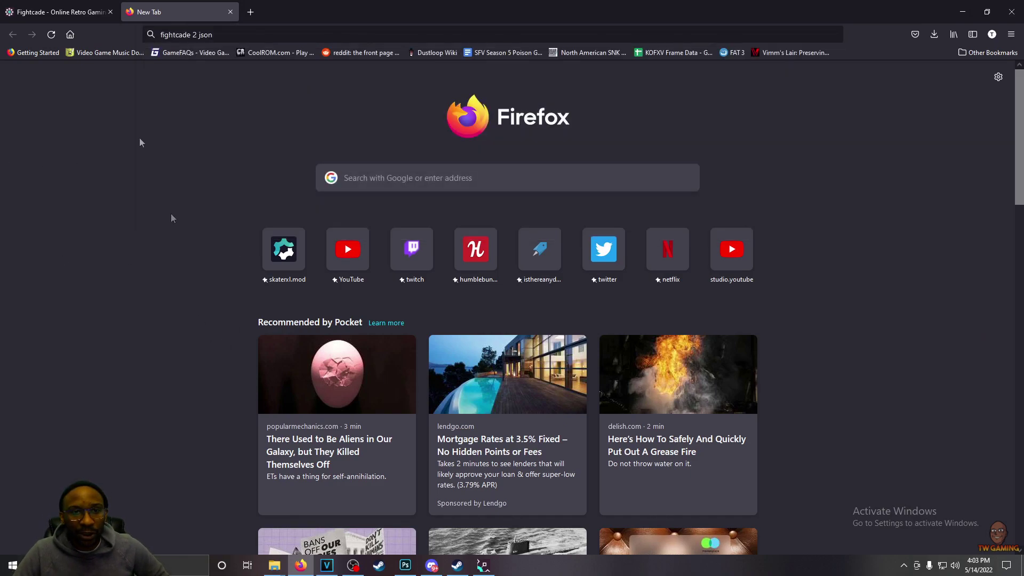
{"action": "left_click", "coordinate": [230, 12]}
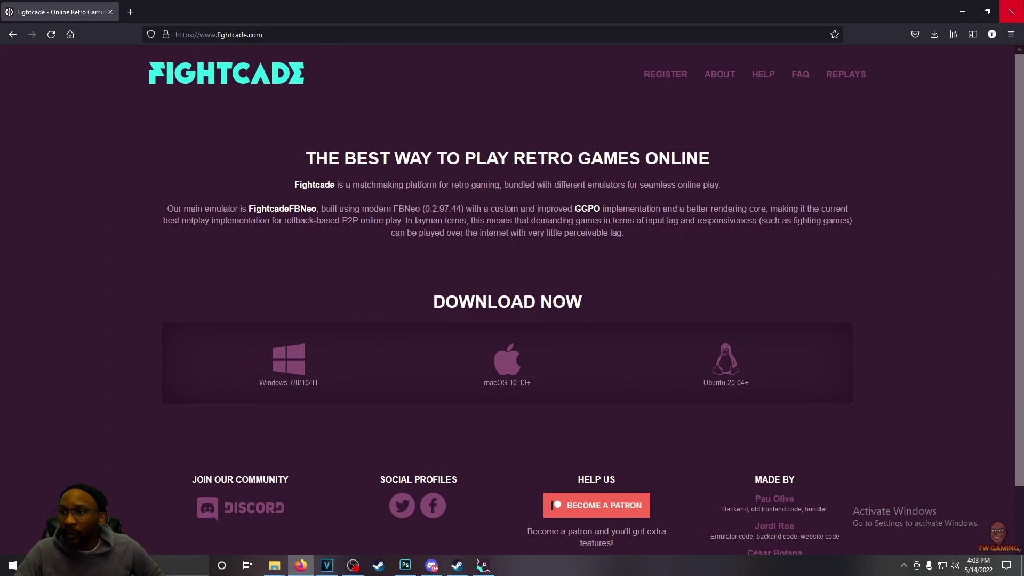
{"action": "left_click", "coordinate": [963, 12]}
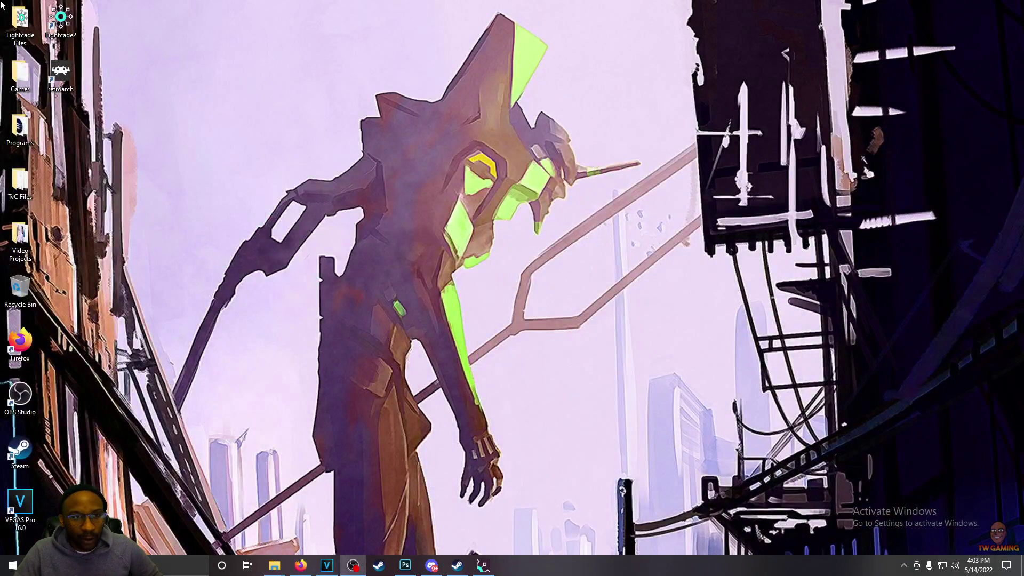
Try to extract the fc2roms archive from the Fightcade Files folder, browsing to Documents > Fightcade > emulator as destination, and minimize the folder
{"action": "double_click", "coordinate": [20, 21]}
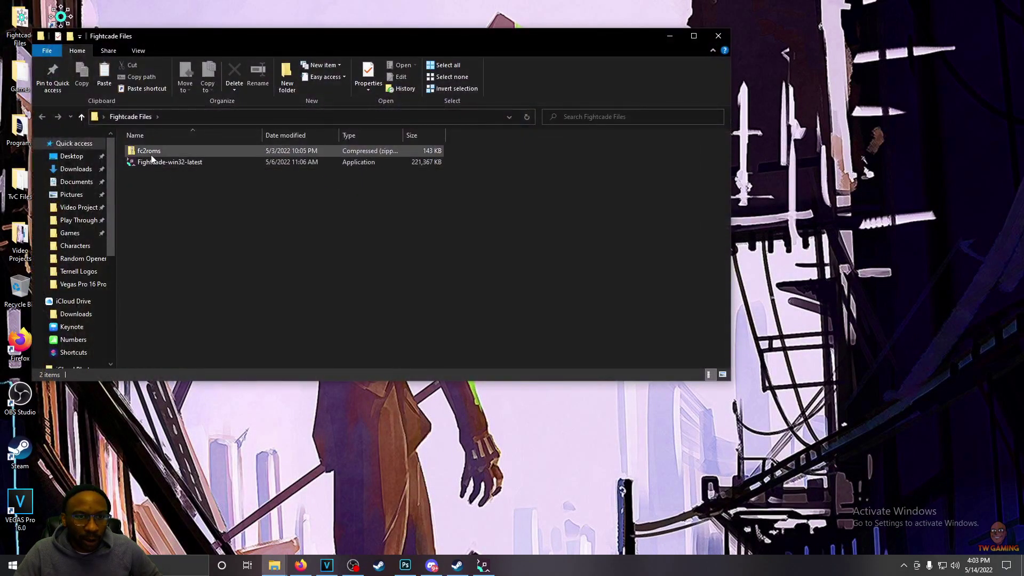
{"action": "left_click", "coordinate": [152, 156]}
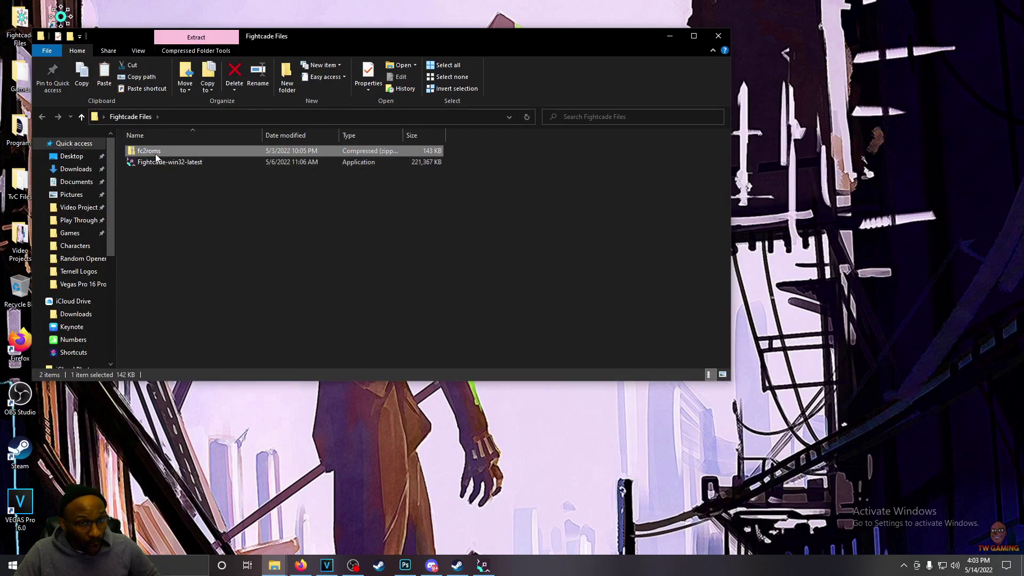
{"action": "left_click_drag", "start_coordinate": [339, 38], "coordinate": [517, 30]}
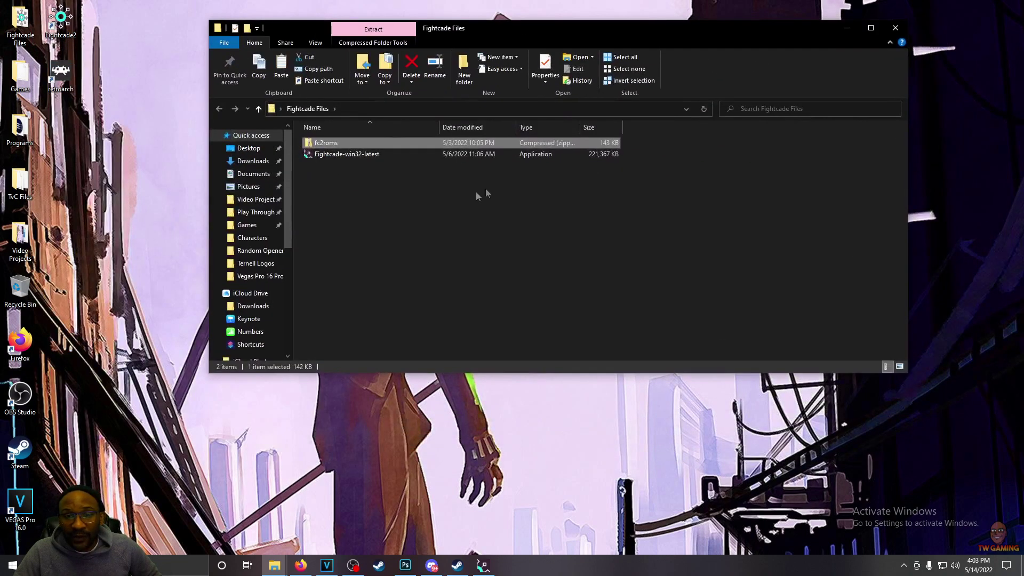
{"action": "right_click", "coordinate": [374, 147]}
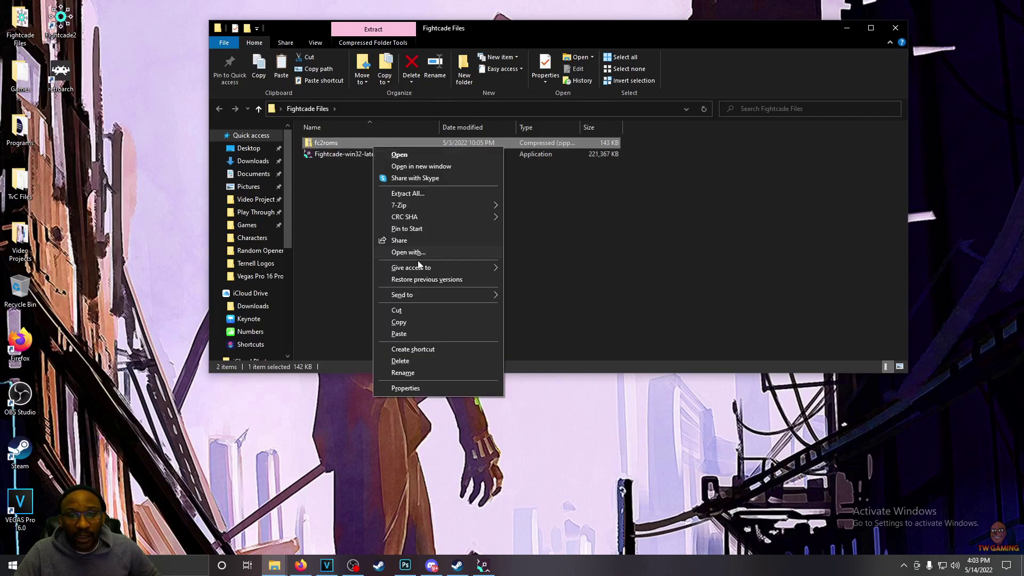
{"action": "left_click", "coordinate": [421, 195]}
{"action": "left_click", "coordinate": [626, 236]}
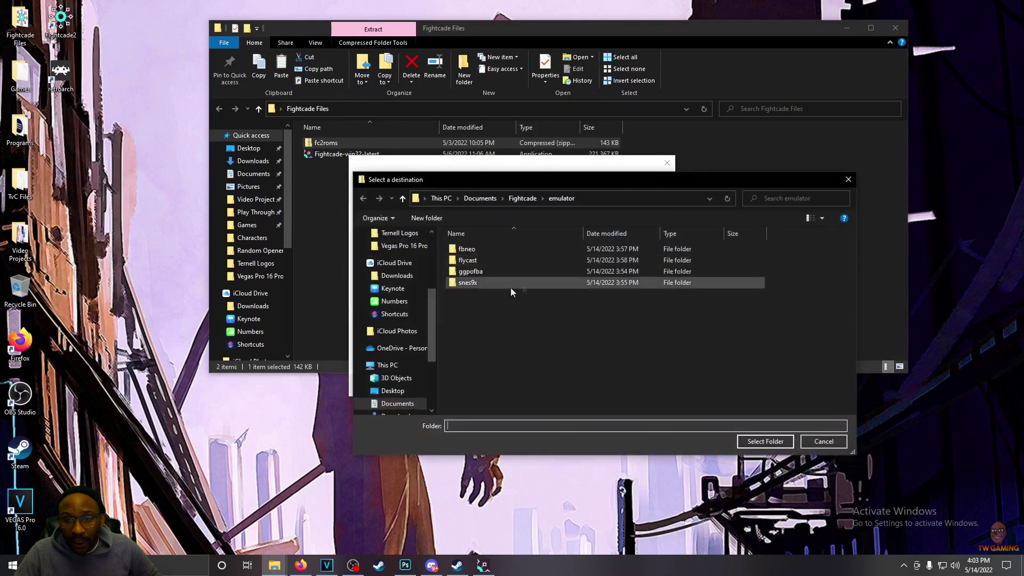
{"action": "left_click", "coordinate": [519, 202]}
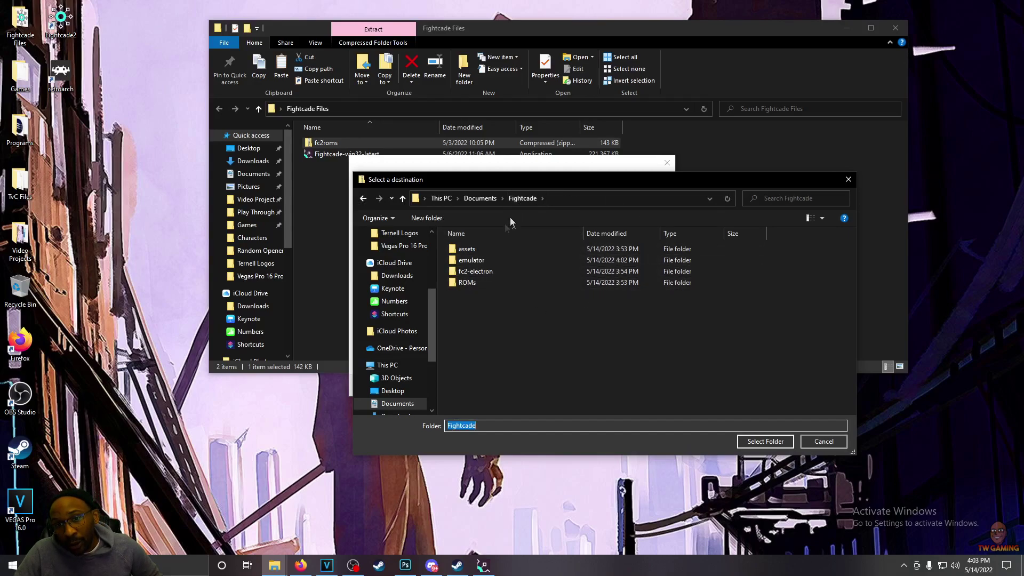
{"action": "double_click", "coordinate": [482, 260]}
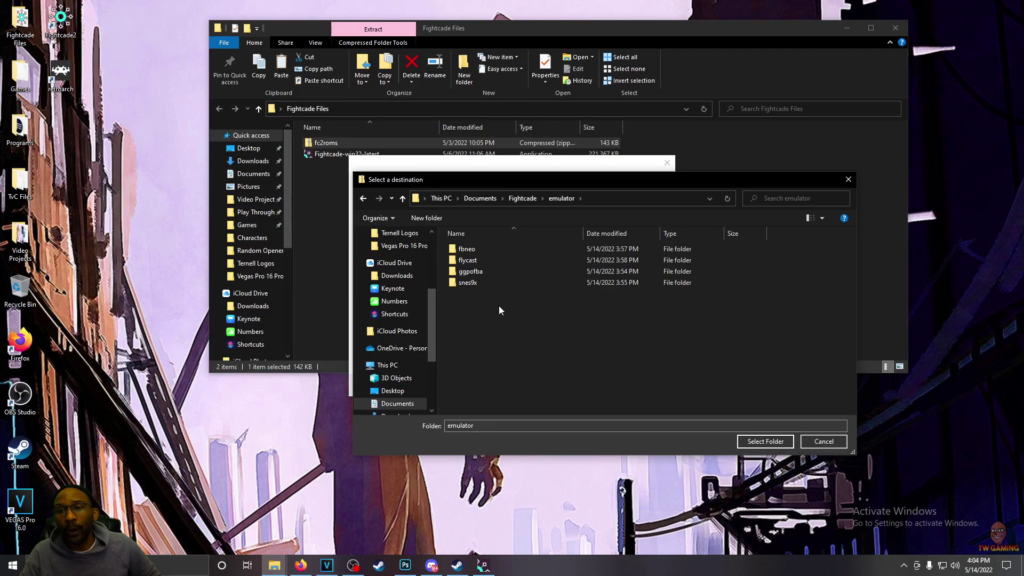
{"action": "left_click", "coordinate": [824, 442]}
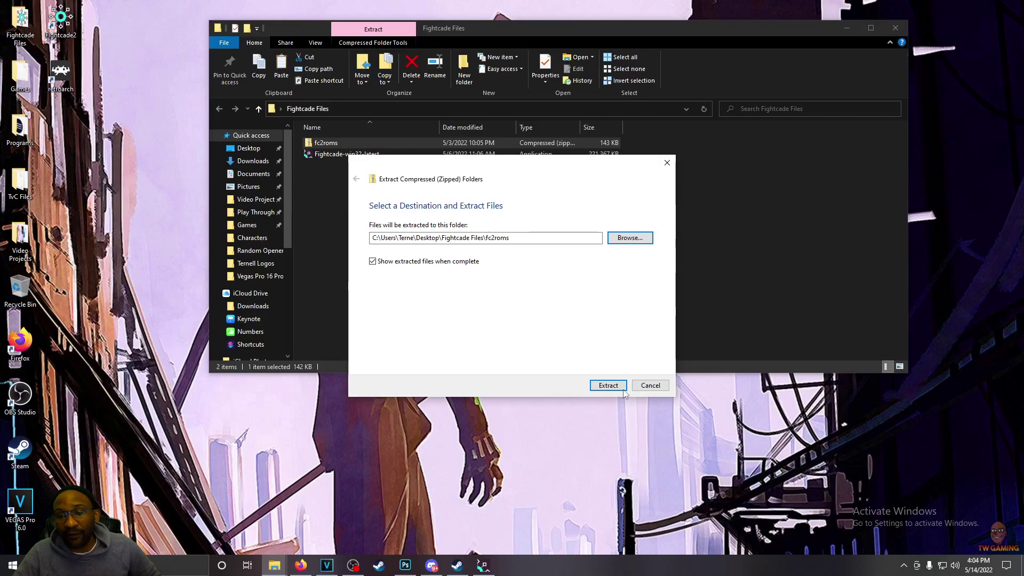
{"action": "left_click", "coordinate": [652, 386]}
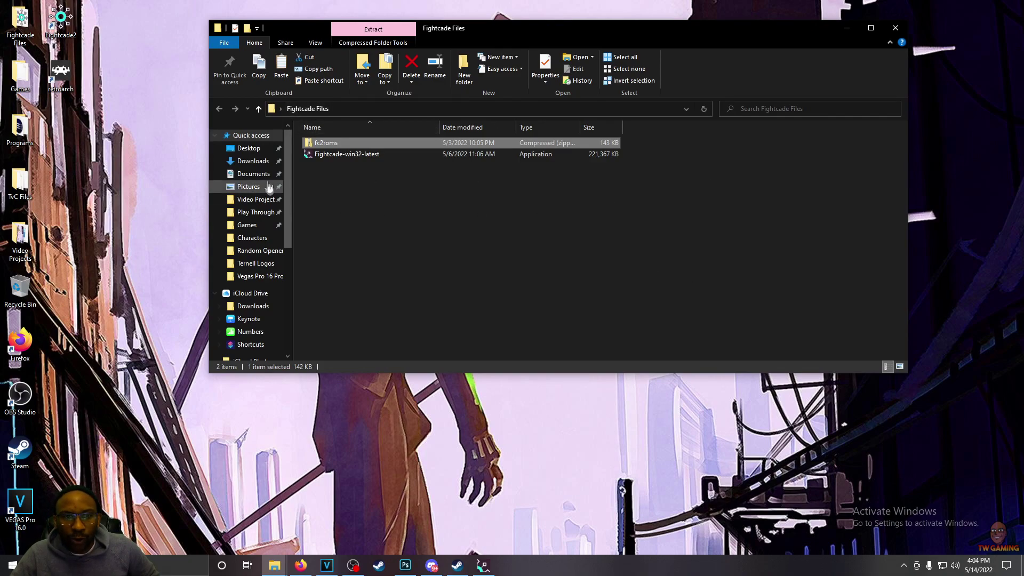
{"action": "left_click", "coordinate": [856, 31]}
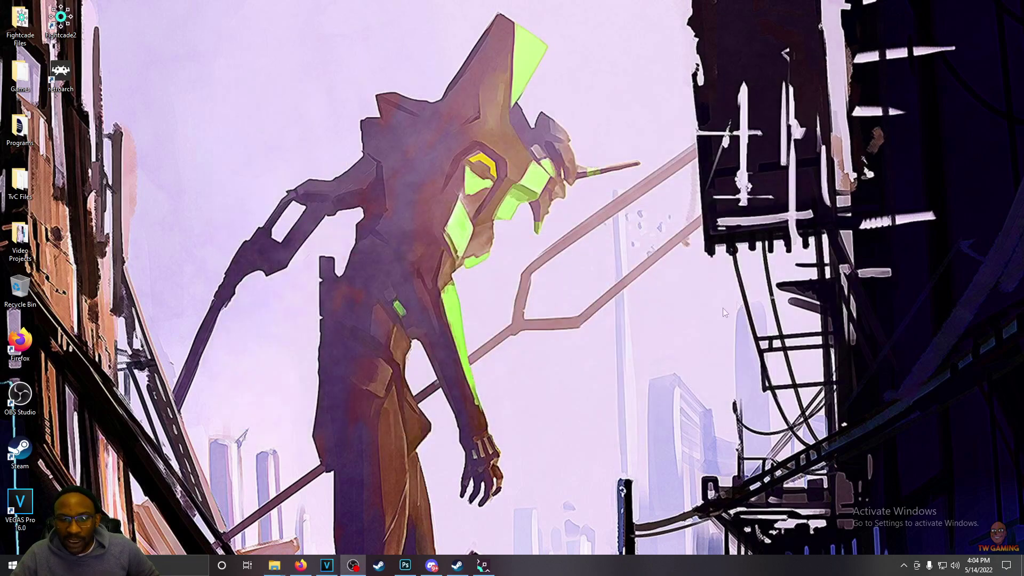
Switch to Fightcade and join the Street Fighter III 3rd Strike: Fight for the Future channel from the game search
{"action": "left_click", "coordinate": [484, 565]}
{"action": "left_click", "coordinate": [272, 208]}
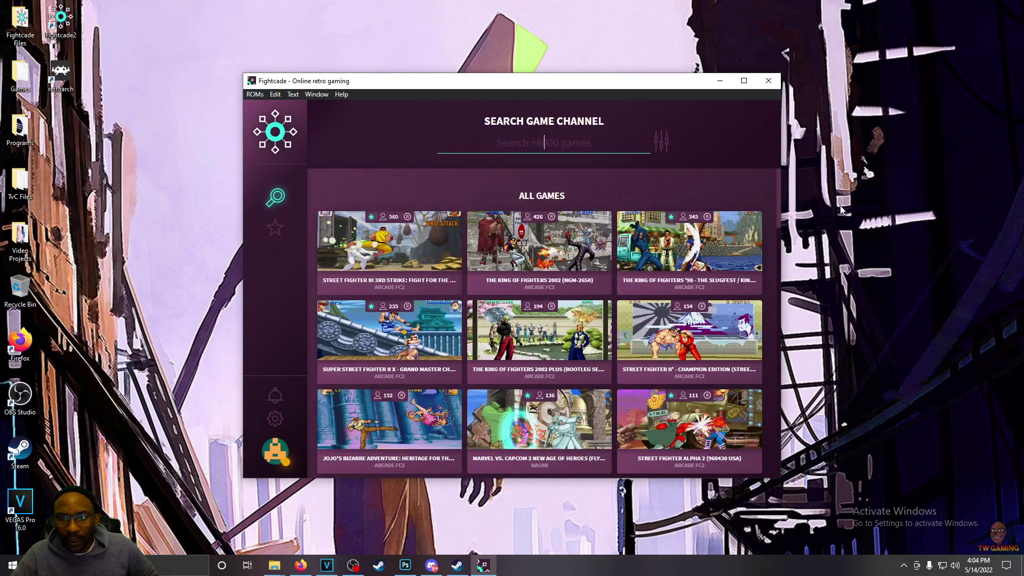
{"action": "mouse_move", "coordinate": [384, 277]}
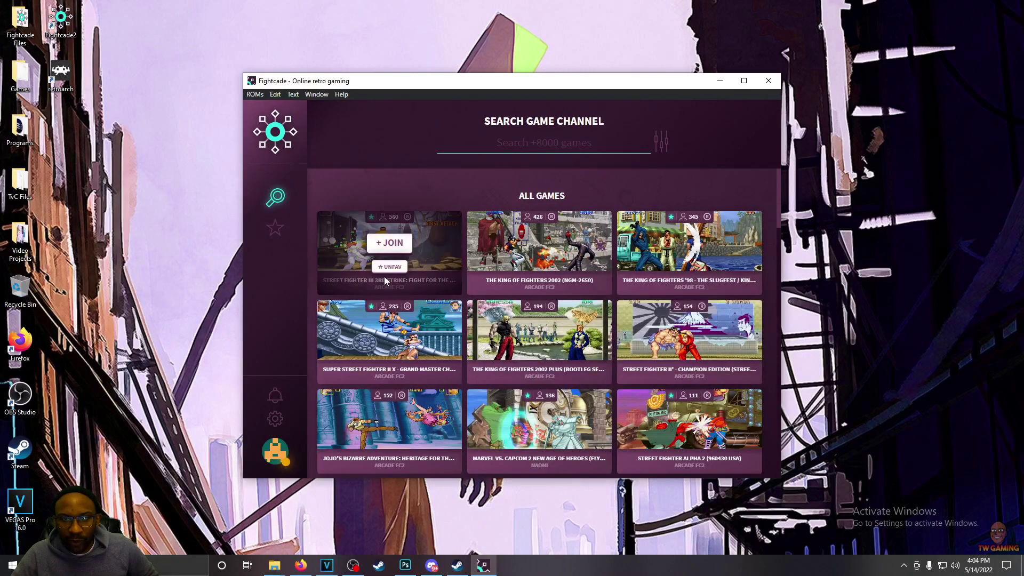
{"action": "left_click", "coordinate": [386, 244]}
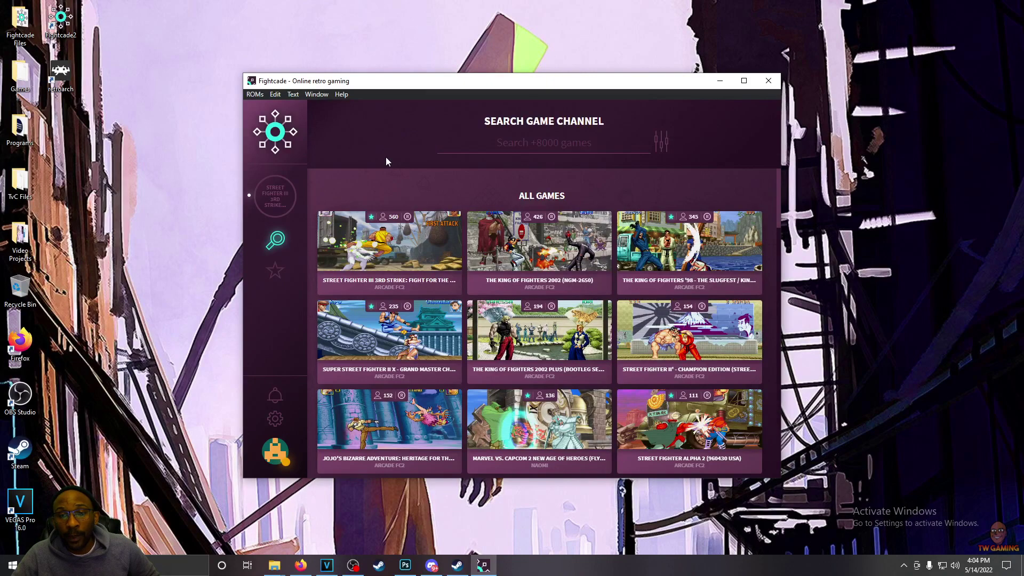
Open the Street Fighter III 3rd Strike channel, launch a test game and close the emulator window
{"action": "left_click", "coordinate": [275, 195]}
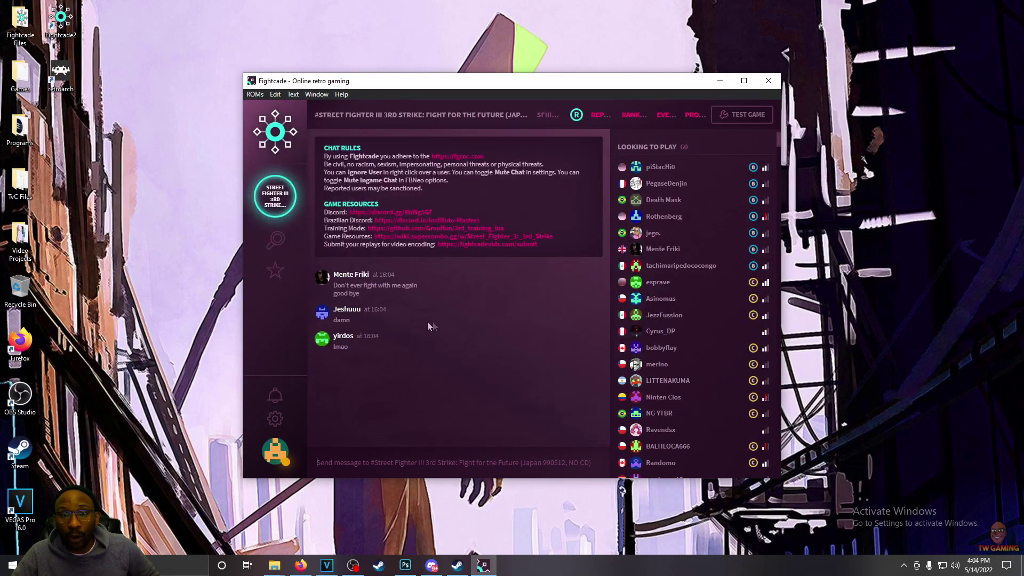
{"action": "left_click", "coordinate": [728, 116]}
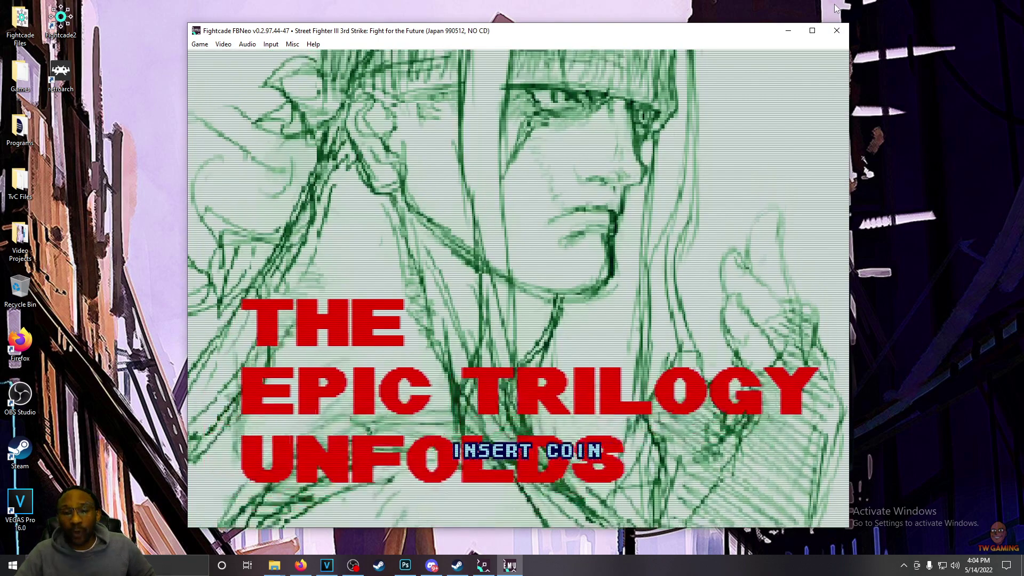
{"action": "left_click", "coordinate": [836, 31]}
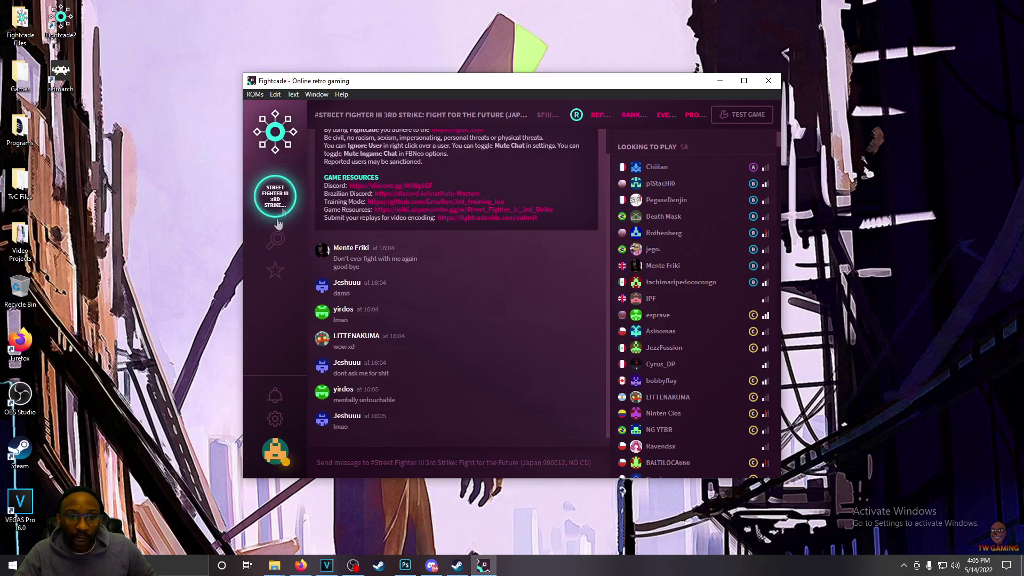
Join the Street Fighter Alpha 2 (960430 USA) channel from the game search
{"action": "left_click", "coordinate": [277, 242]}
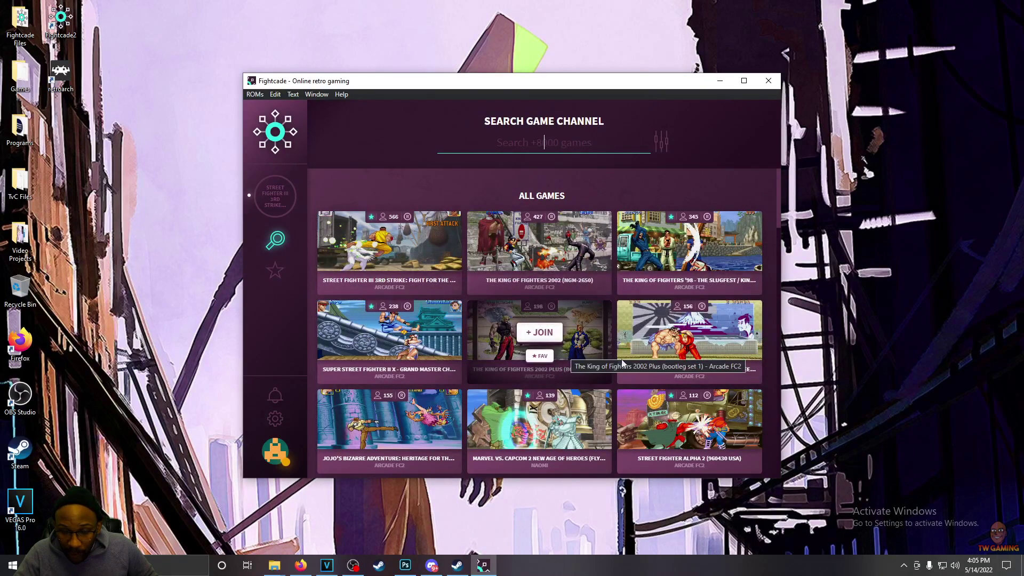
{"action": "mouse_move", "coordinate": [702, 375]}
{"action": "left_click", "coordinate": [690, 421]}
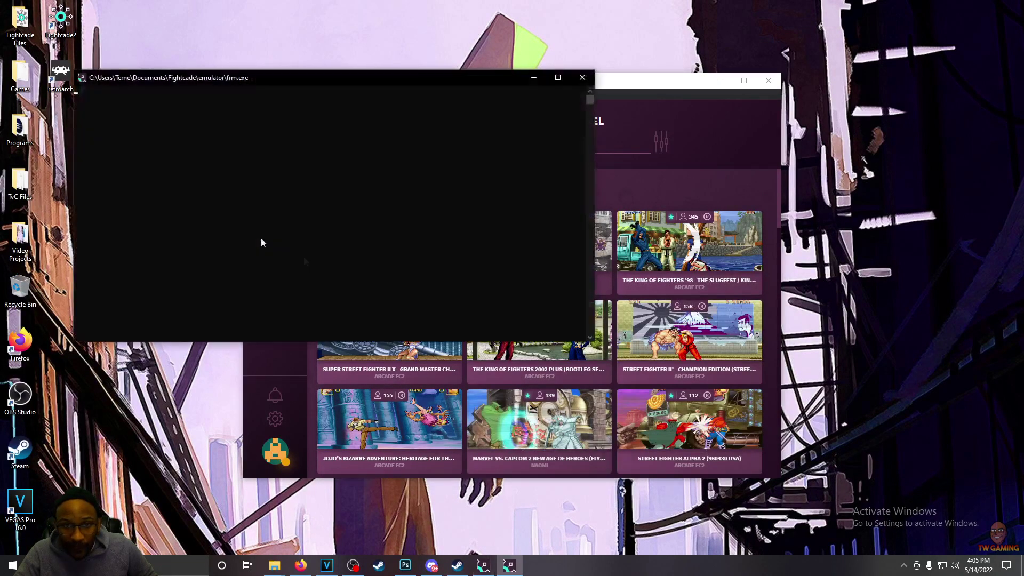
Open the joined Street Fighter Alpha 2 (960430 USA) channel and launch the game in training mode
{"action": "mouse_move", "coordinate": [393, 287]}
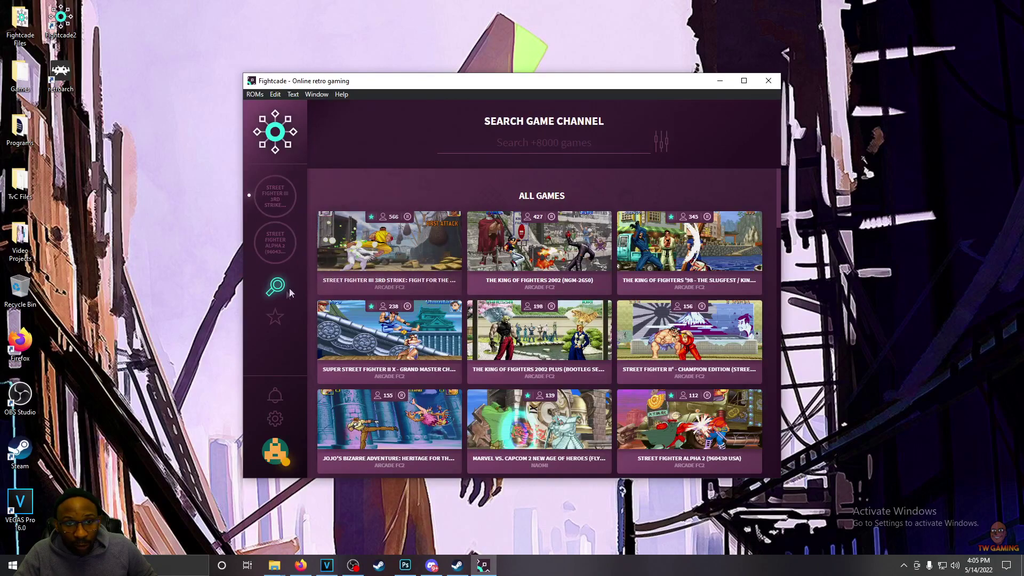
{"action": "left_click", "coordinate": [272, 247]}
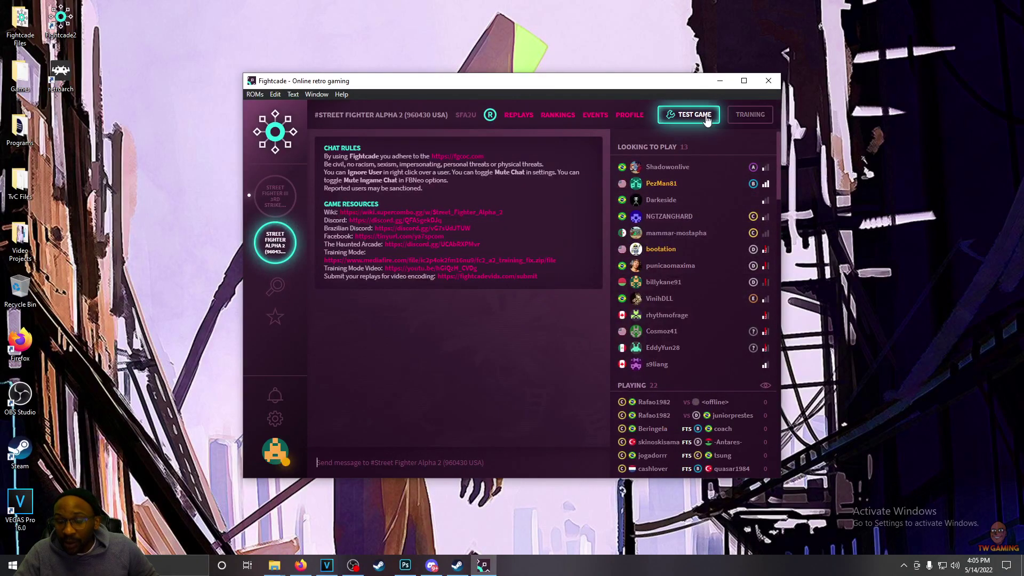
{"action": "left_click", "coordinate": [747, 118]}
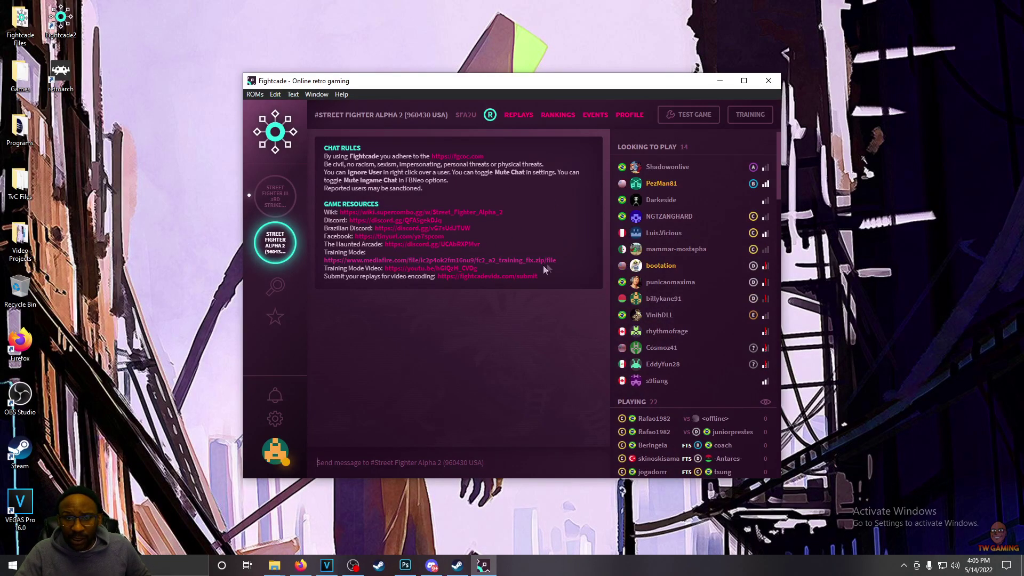
{"action": "left_click", "coordinate": [748, 123]}
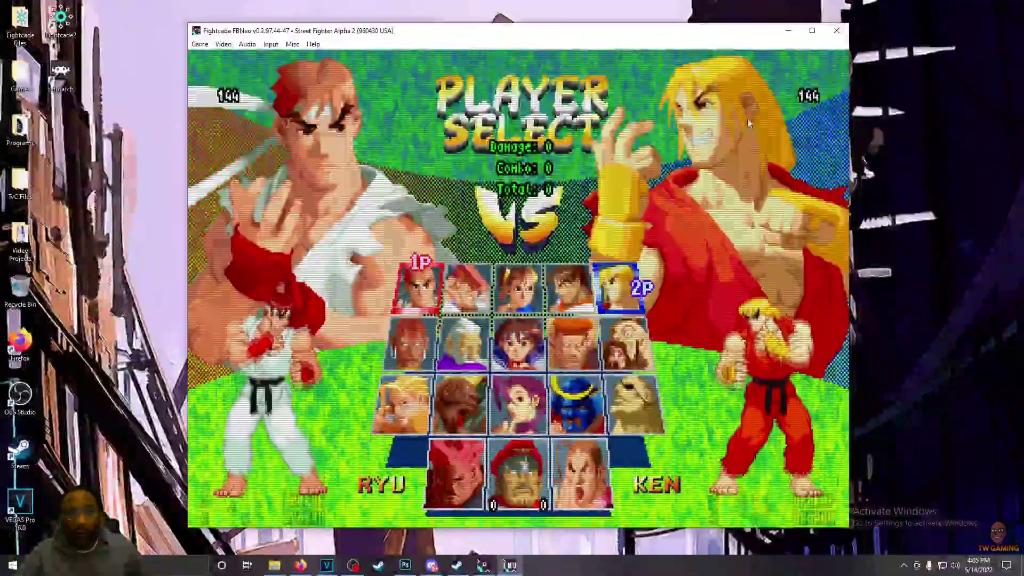
Review the player 1, player 2 and system input mappings for Street Fighter Alpha 2, and close the mapping dialog
{"action": "key", "text": "F5"}
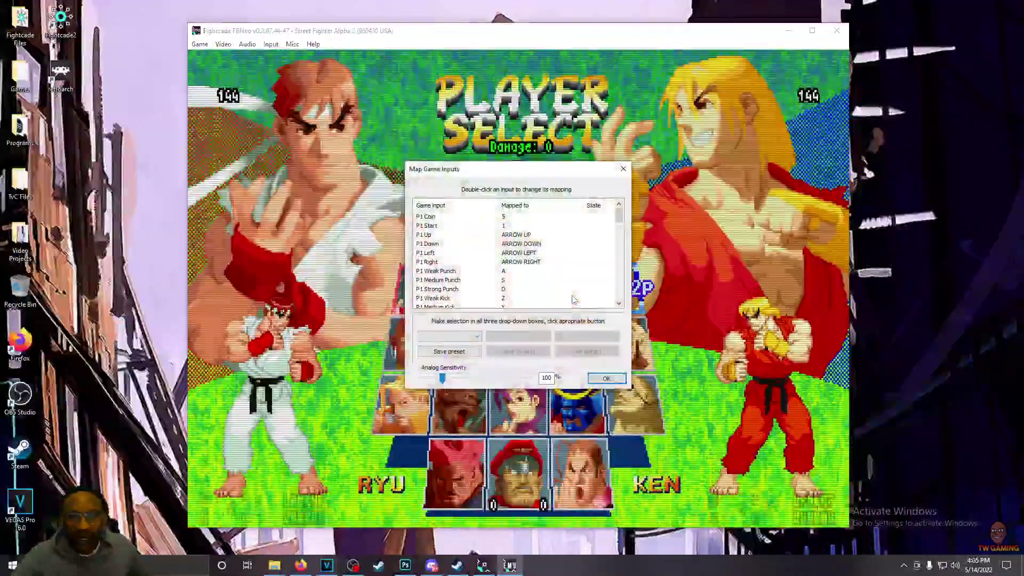
{"action": "scroll", "coordinate": [520, 245], "scroll_direction": "down", "scroll_amount": 10}
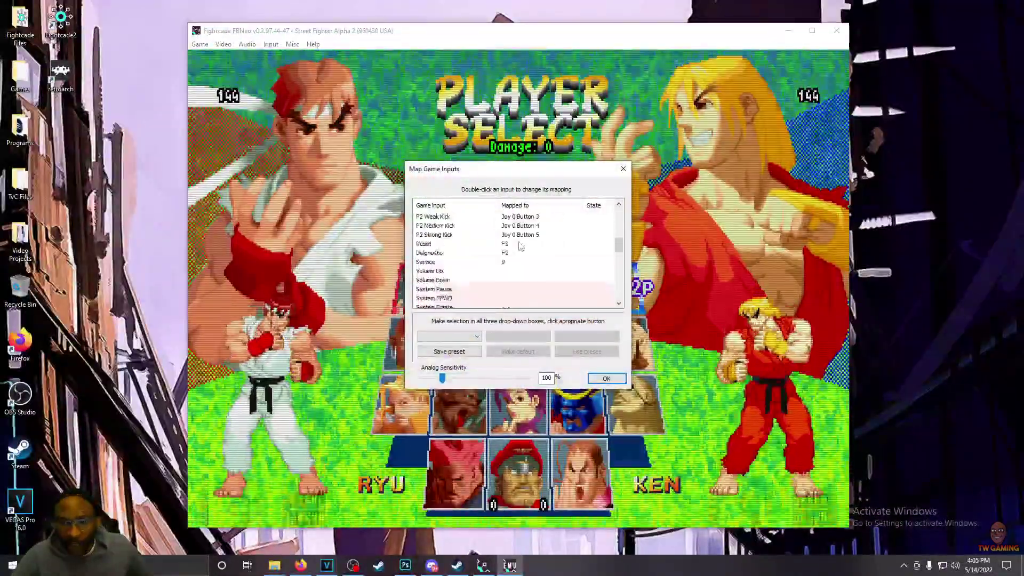
{"action": "scroll", "coordinate": [520, 245], "scroll_direction": "up", "scroll_amount": 10}
{"action": "left_click", "coordinate": [623, 168]}
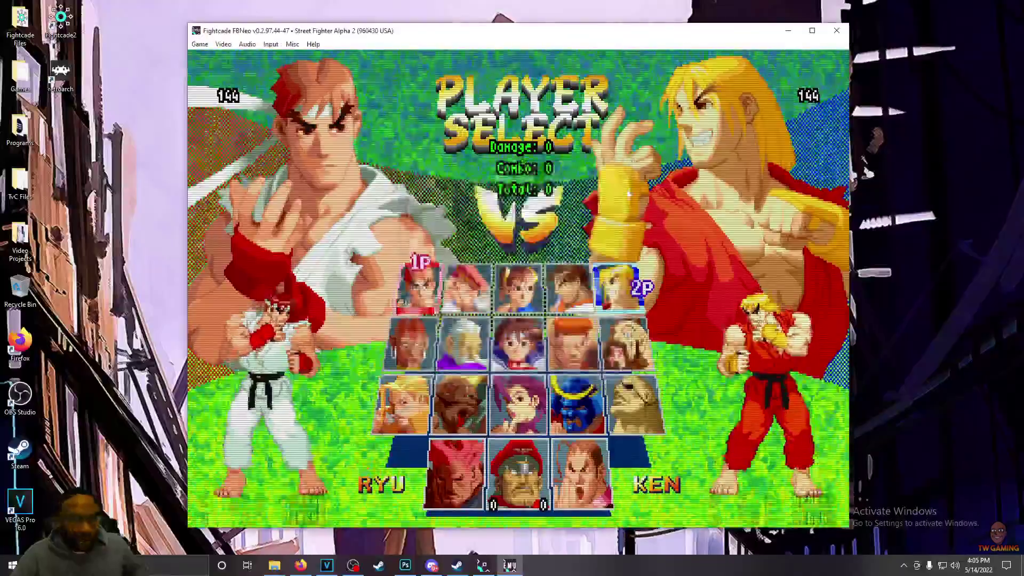